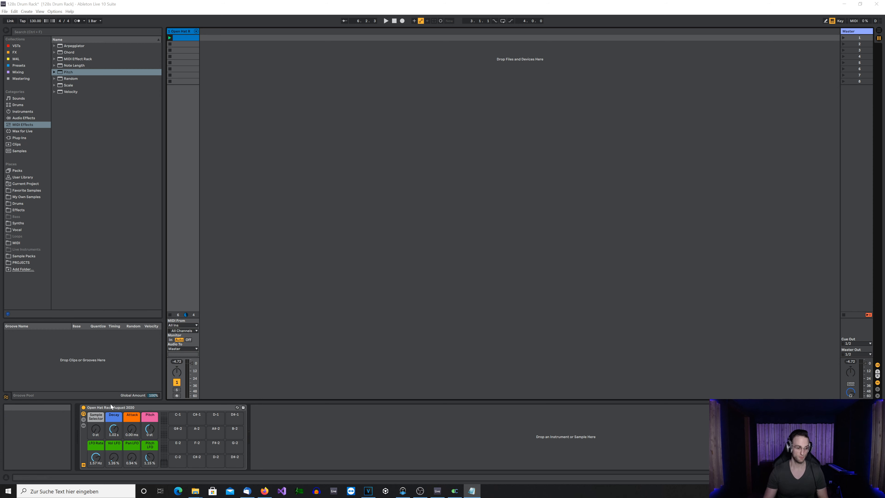
Step: Play the clip on the Open Hat track and raise the rack's Sample Selector macro by single semitones to audition its samples
click(170, 38)
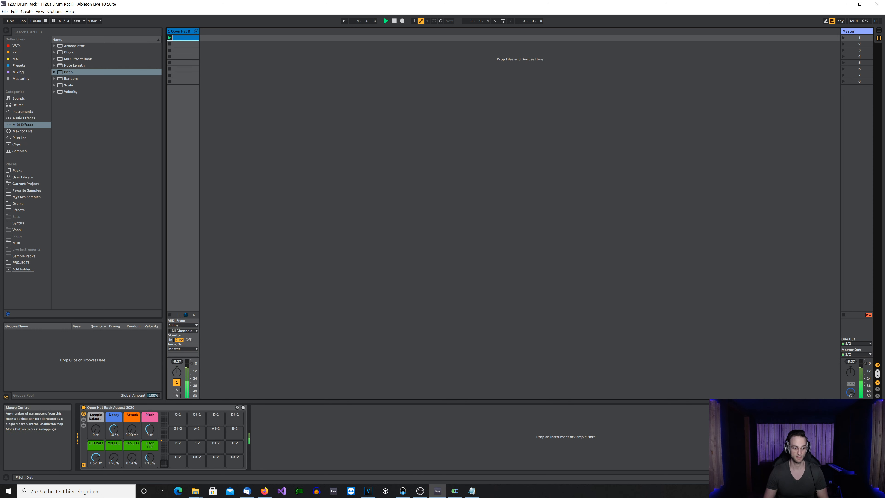
click(97, 431)
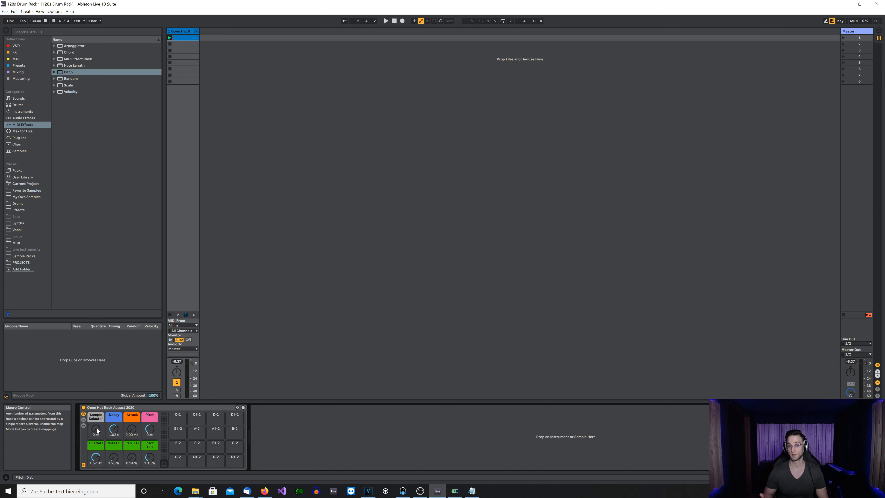
key(space)
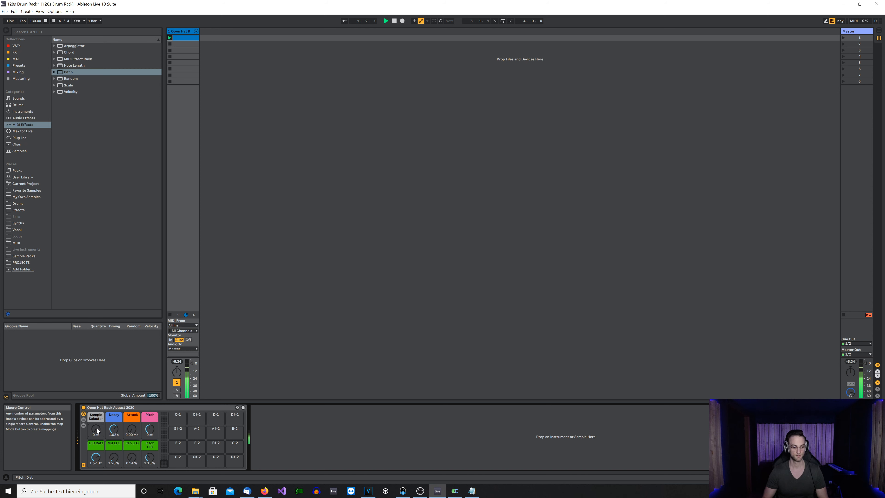
key(Up)
key(Up)
key(Up)
key(Up)
key(Up)
key(Up)
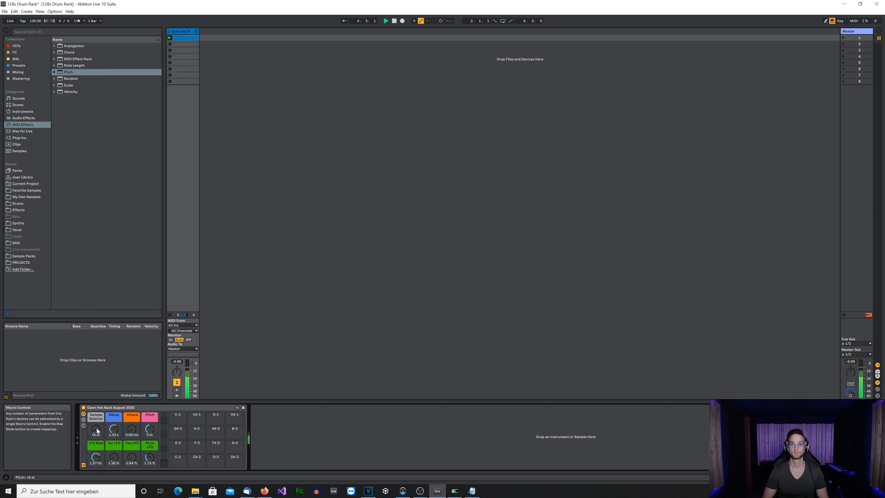
key(Up)
key(space)
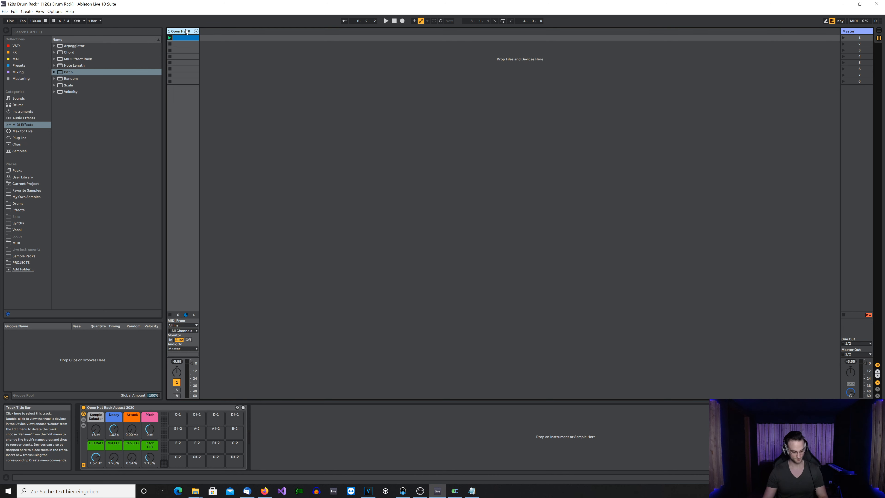
Step: Add a new MIDI track and copy the open hat clip into its first slot
key(ctrl+shift+t)
click(193, 38)
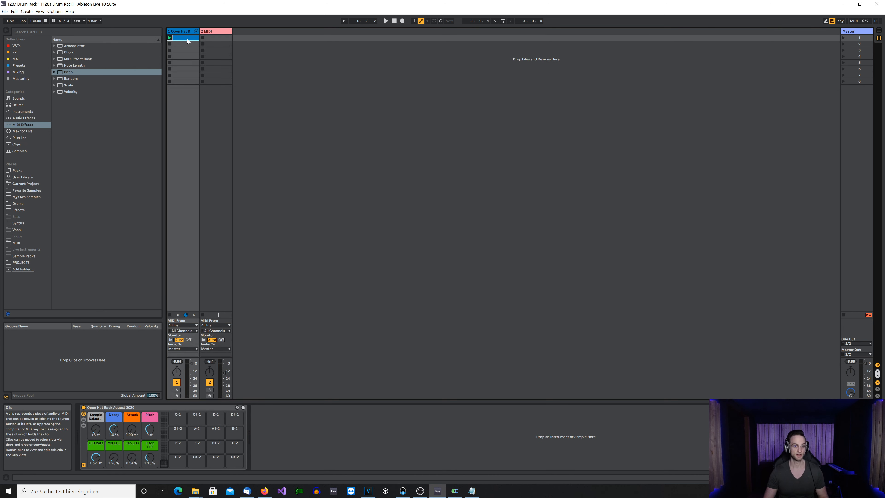
drag(209, 39, 210, 39)
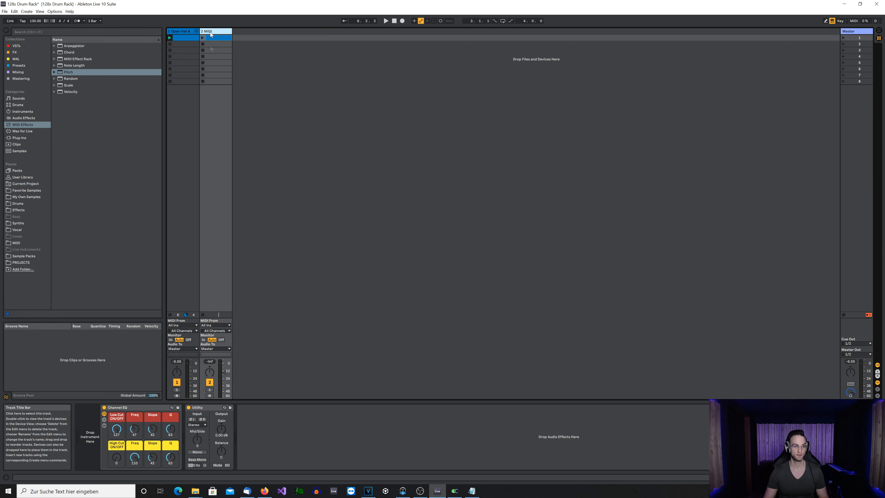
Step: Replace the new track's Channel EQ and Utility devices with a Sampler instrument
shift+click(152, 408)
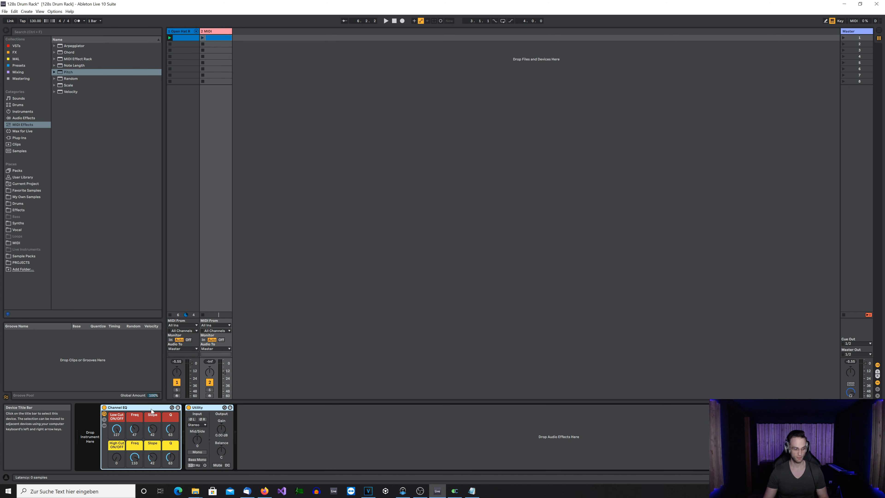
key(Delete)
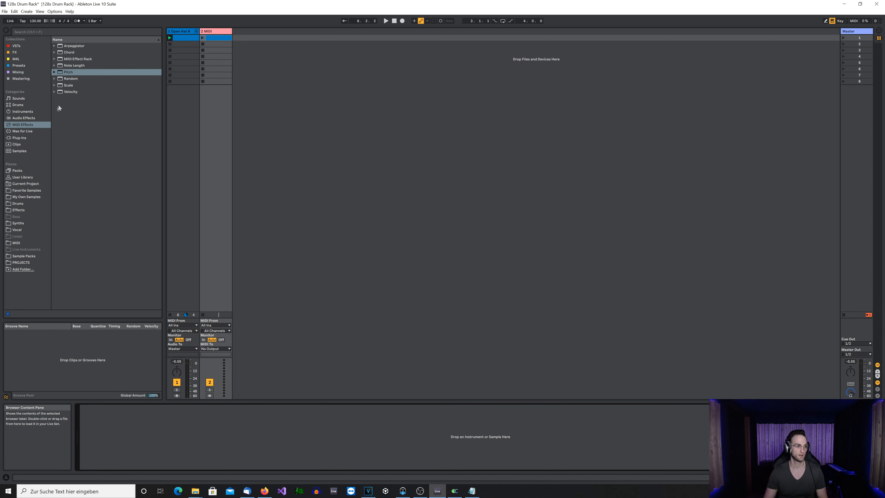
click(23, 111)
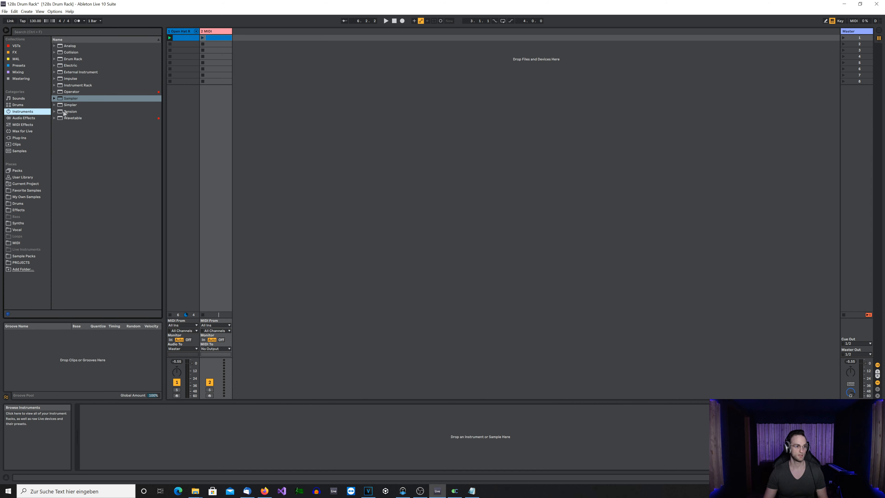
double_click(67, 100)
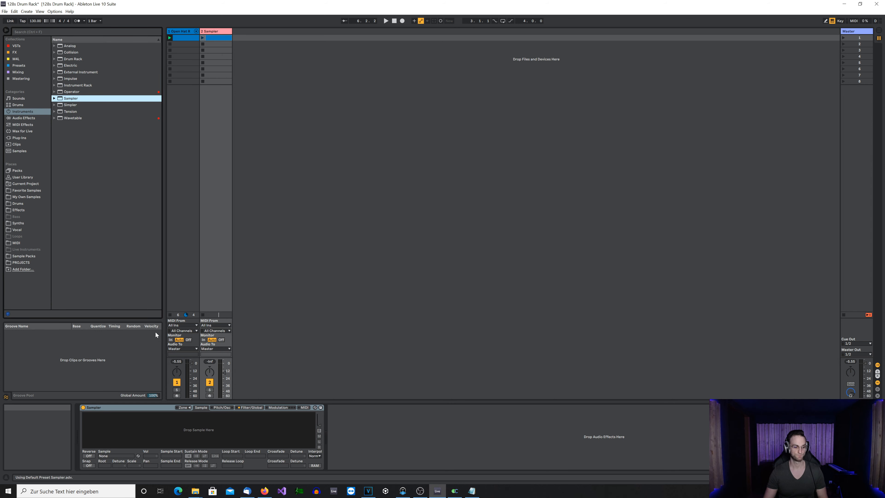
Step: Load all samples from the Open Hats folder in Favorite Samples into the Sampler's zone editor
click(185, 408)
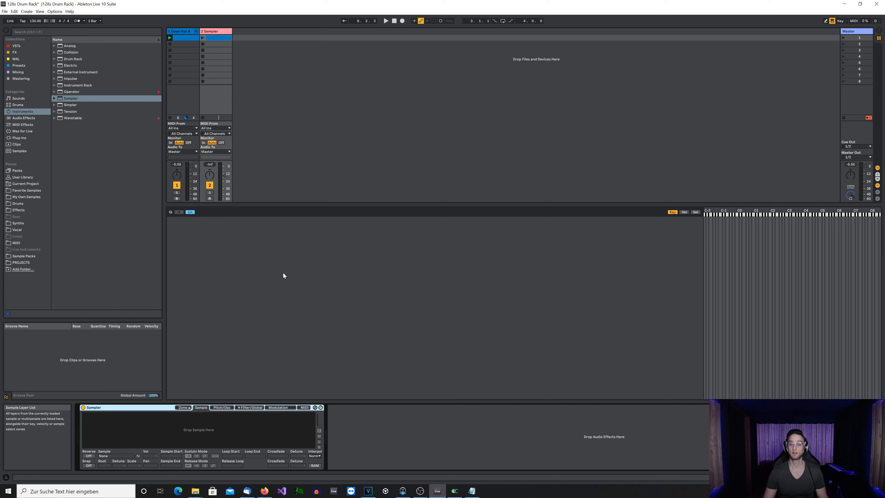
click(32, 191)
click(81, 247)
scroll(81, 248, up, 4)
scroll(81, 248, up, 20)
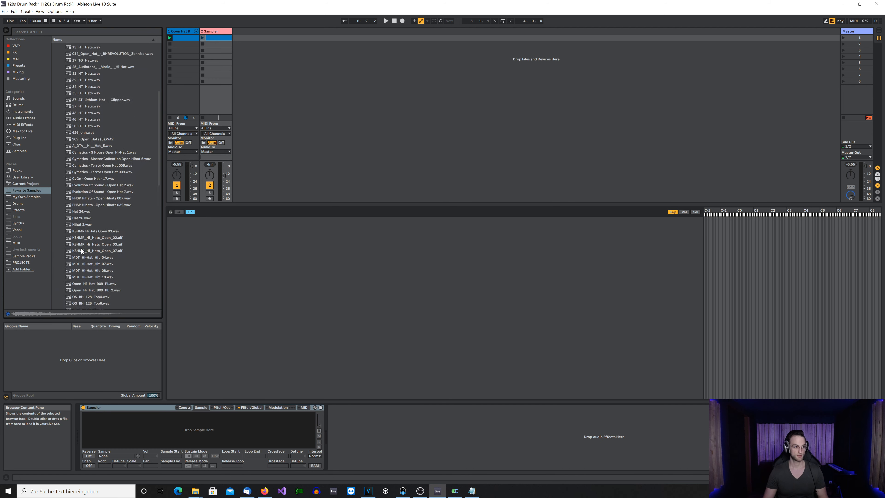
shift+click(86, 87)
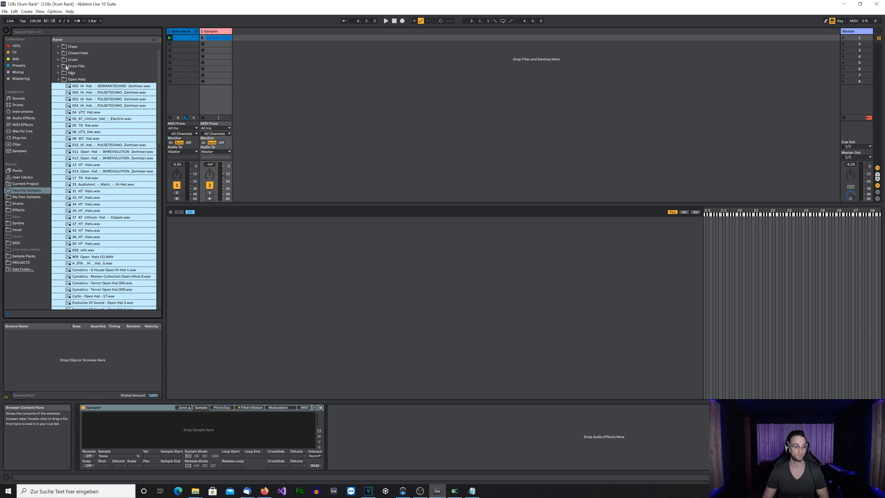
drag(74, 114, 291, 293)
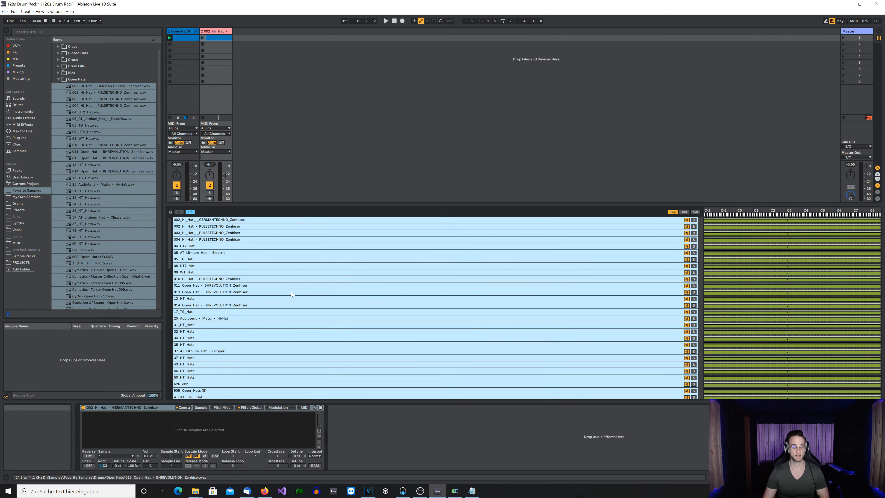
Step: Duplicate all the sample layers in the zone editor twice
click(291, 293)
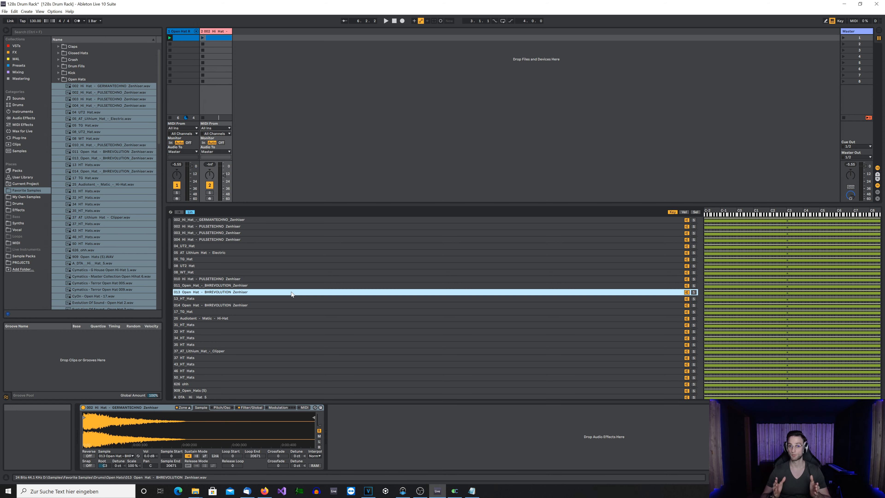
click(287, 300)
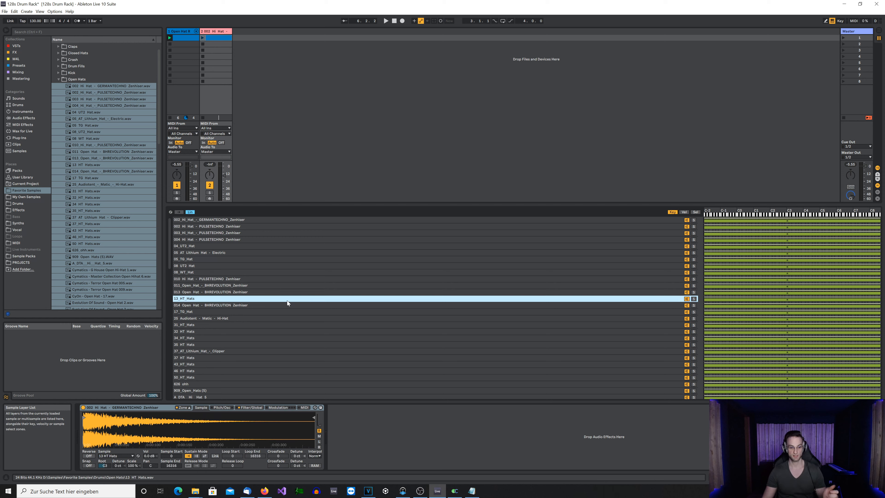
key(ctrl+a)
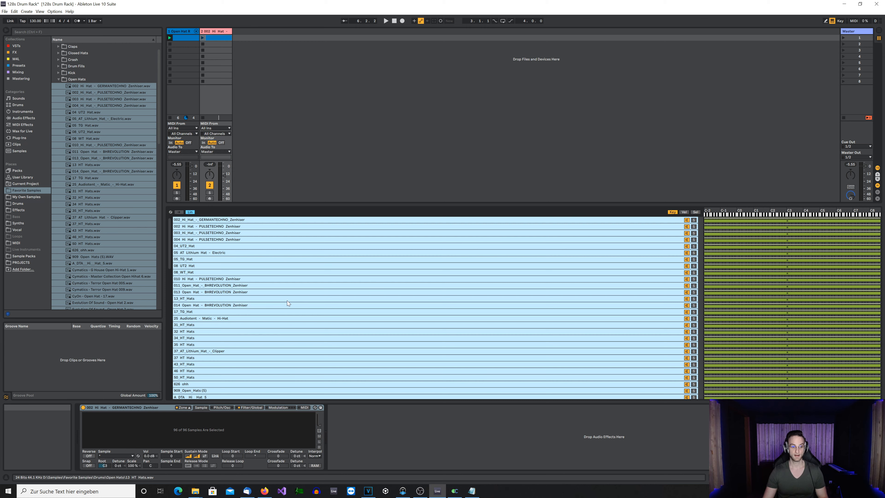
key(ctrl+d)
key(ctrl+d)
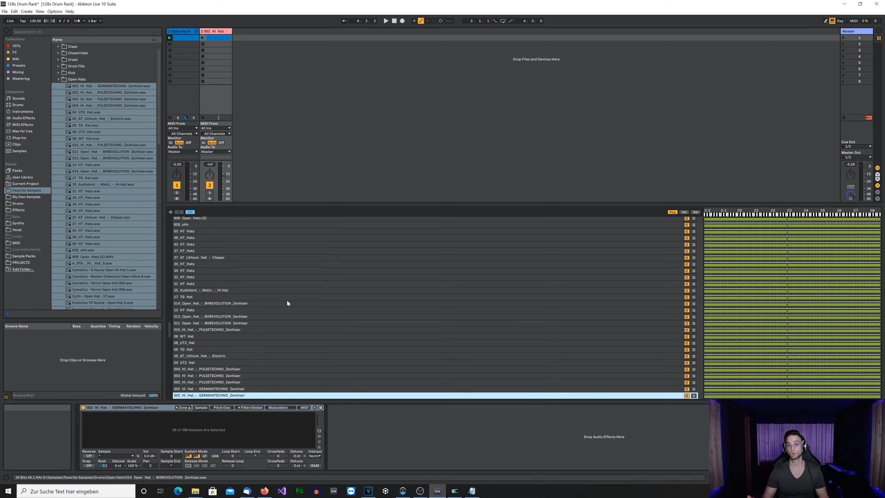
Step: Distribute the key ranges of all sample layers equally across the keyboard
click(288, 301)
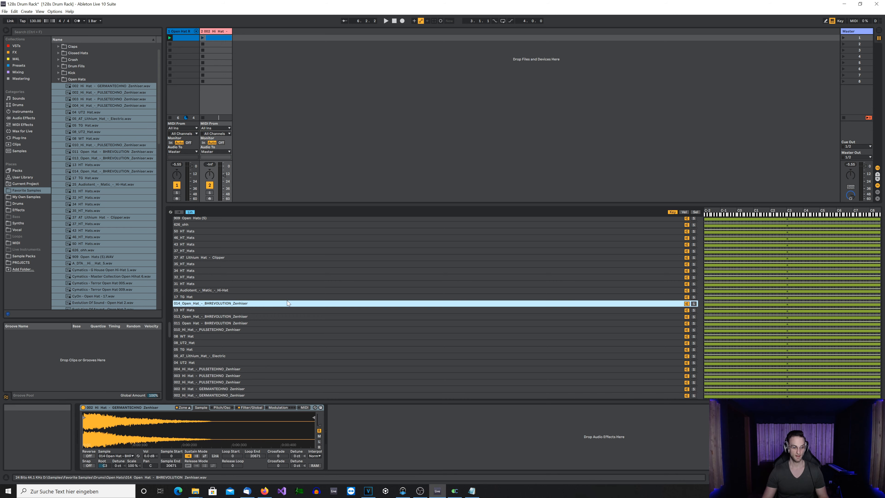
key(ctrl+a)
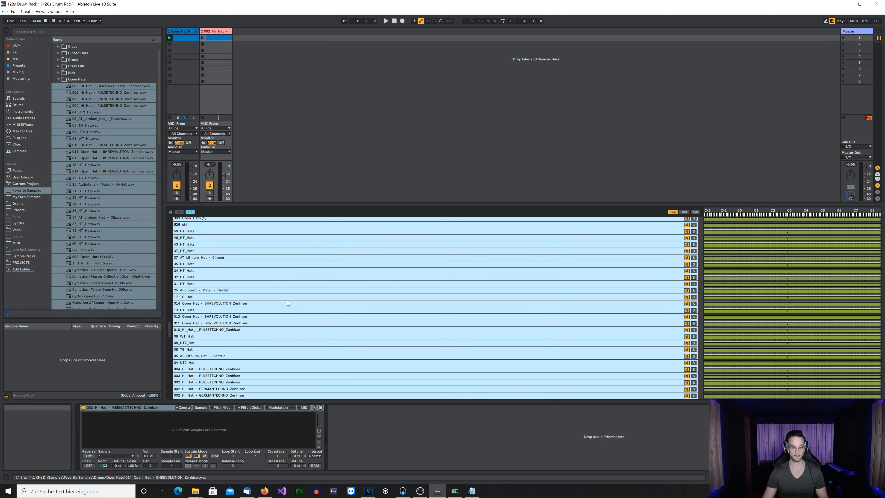
right_click(288, 303)
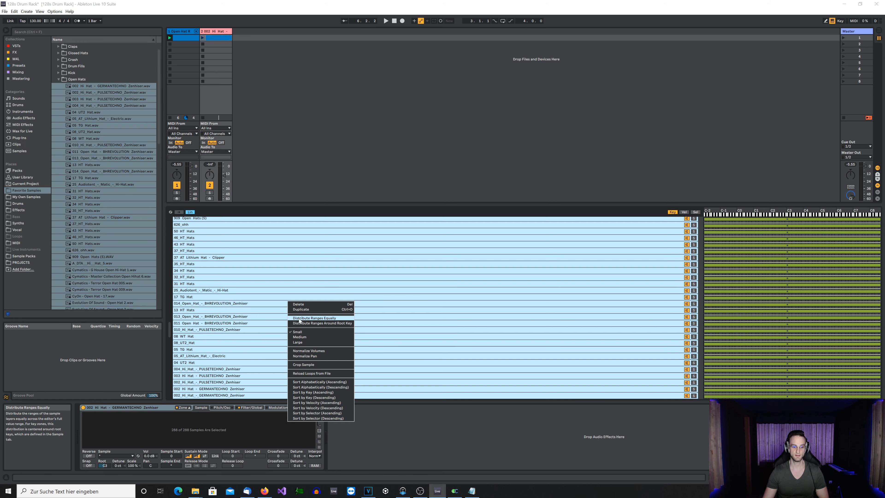
click(299, 319)
Step: Examine the key zones down the layer list to find where they reach the highest note
scroll(432, 307, up, 10)
scroll(431, 306, up, 1)
scroll(762, 281, up, 15)
scroll(763, 280, up, 20)
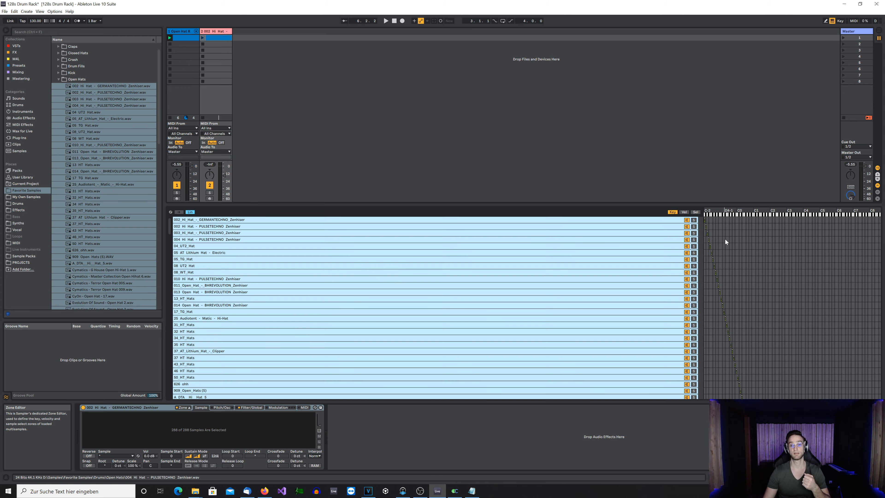
scroll(726, 240, down, 2)
scroll(726, 240, down, 20)
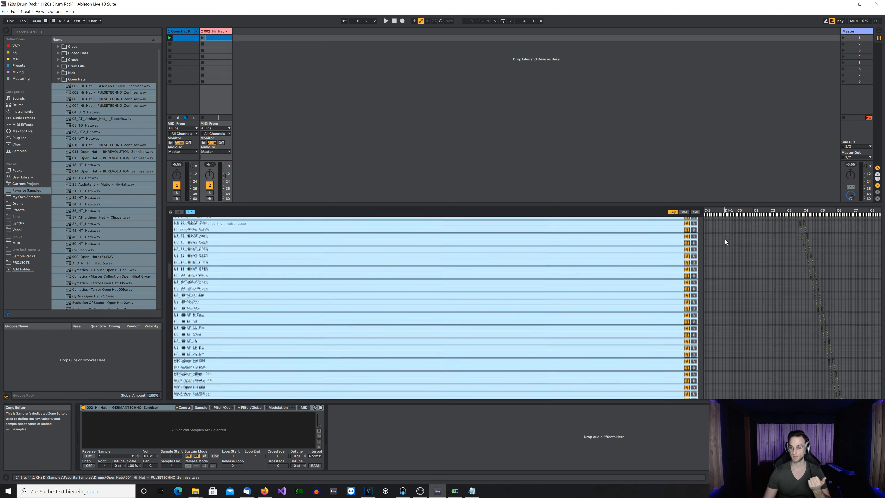
scroll(726, 239, down, 3)
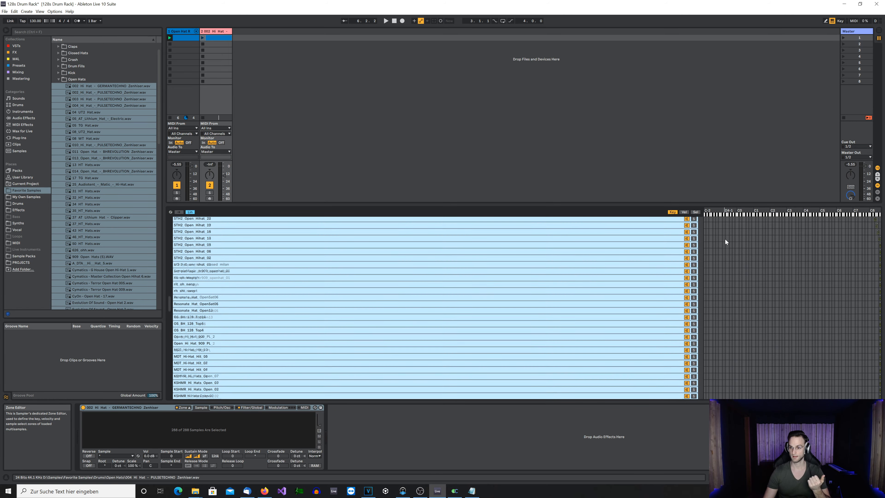
scroll(726, 239, down, 1)
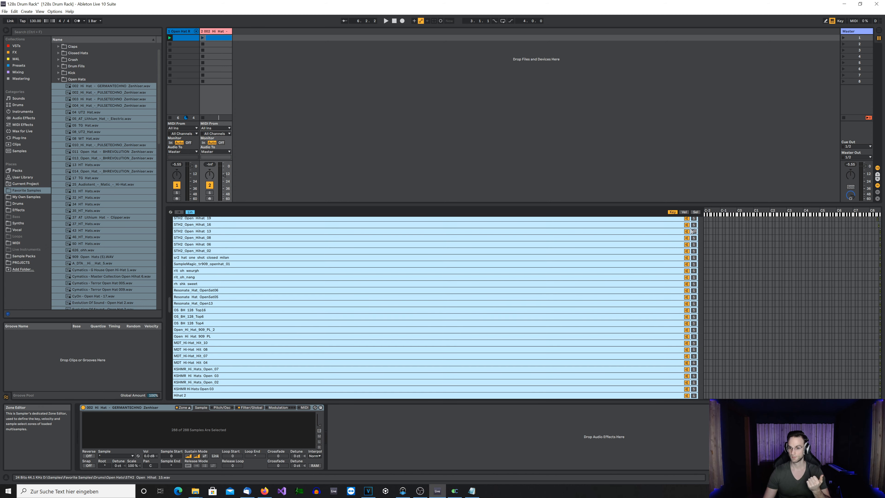
Step: Delete the surplus sample layers from STH2_Open_Hihat_08 through the end of the list, and hide the zone editor
click(660, 239)
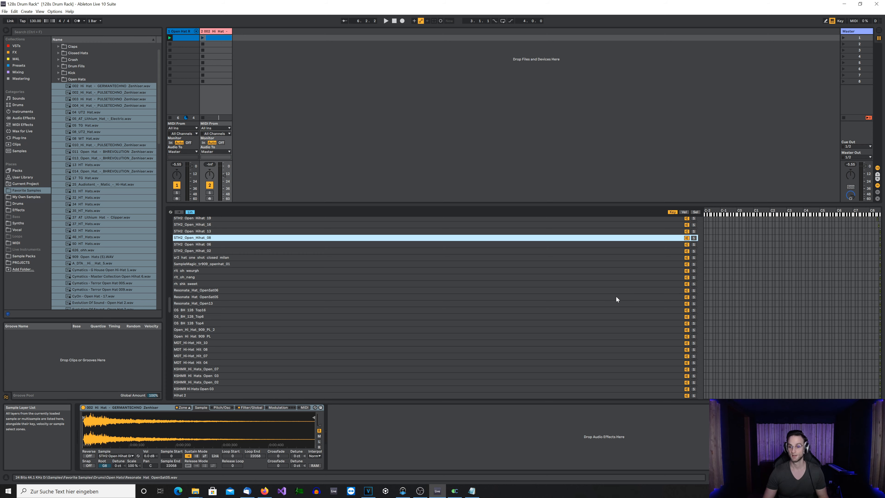
scroll(616, 297, down, 20)
scroll(617, 299, down, 10)
shift+click(240, 396)
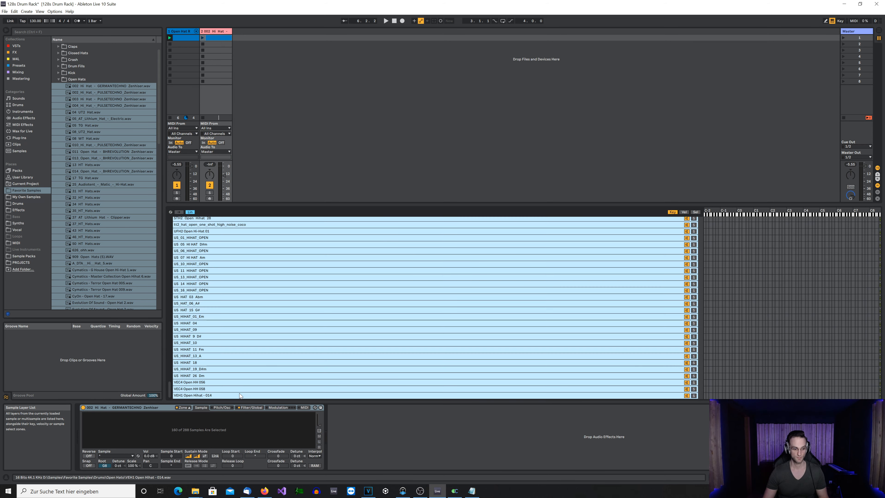
click(241, 396)
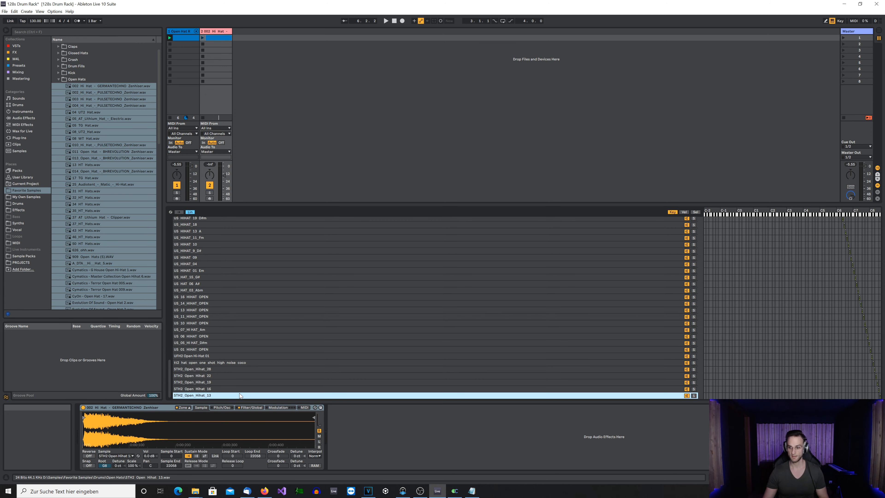
click(240, 363)
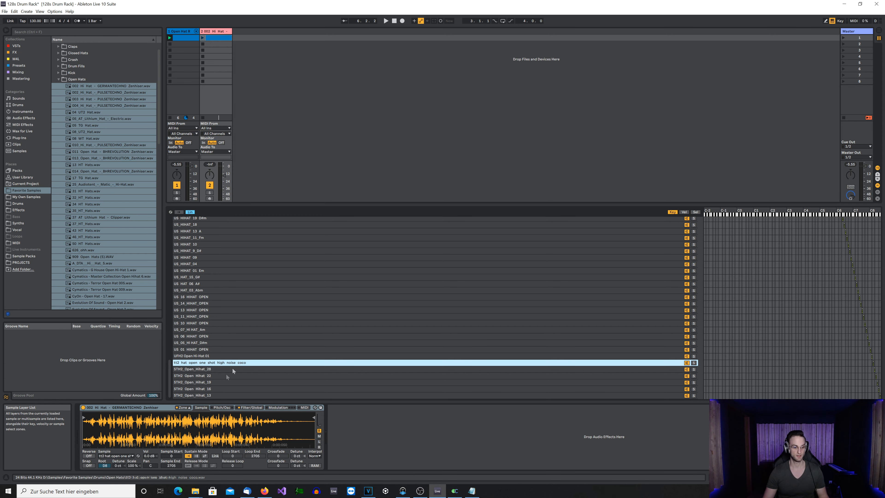
click(188, 407)
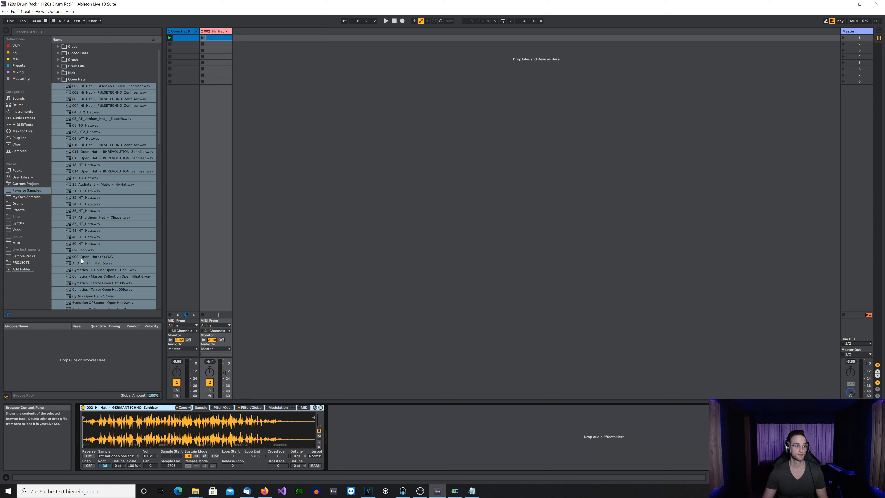
Step: Insert two Pitch MIDI effects before the Sampler and set the first one's pitch to -128 st
click(20, 127)
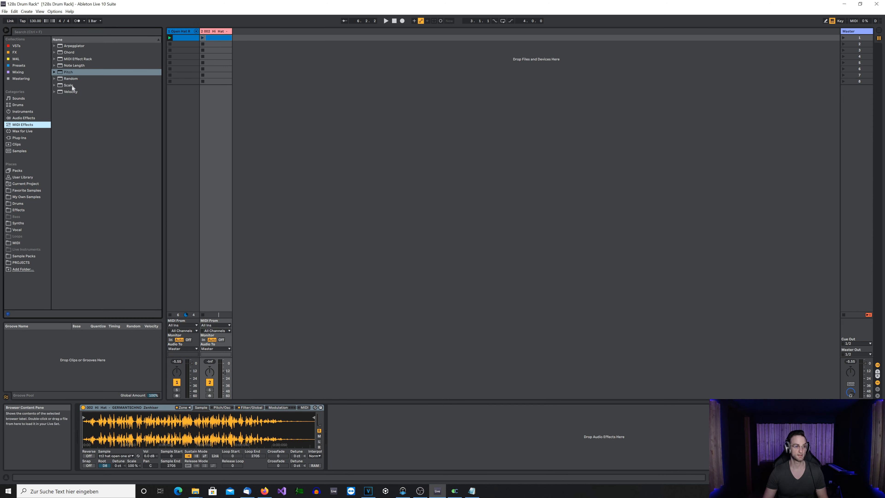
drag(71, 73, 91, 417)
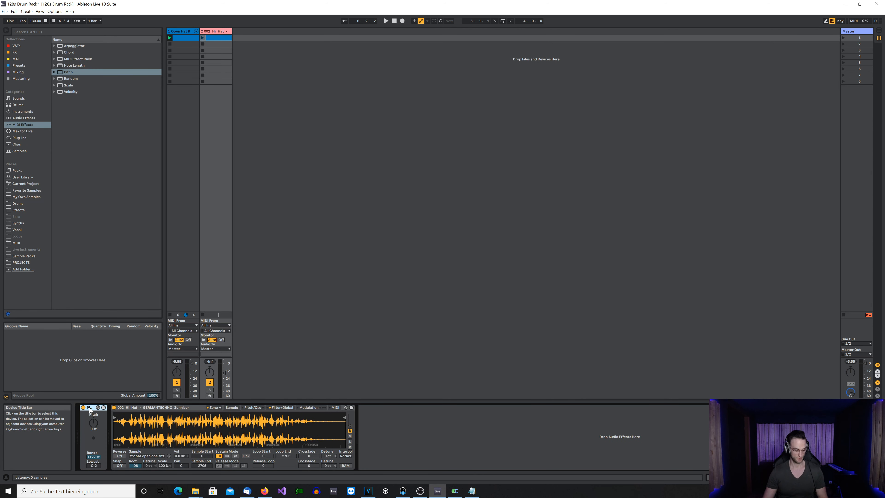
key(ctrl+d)
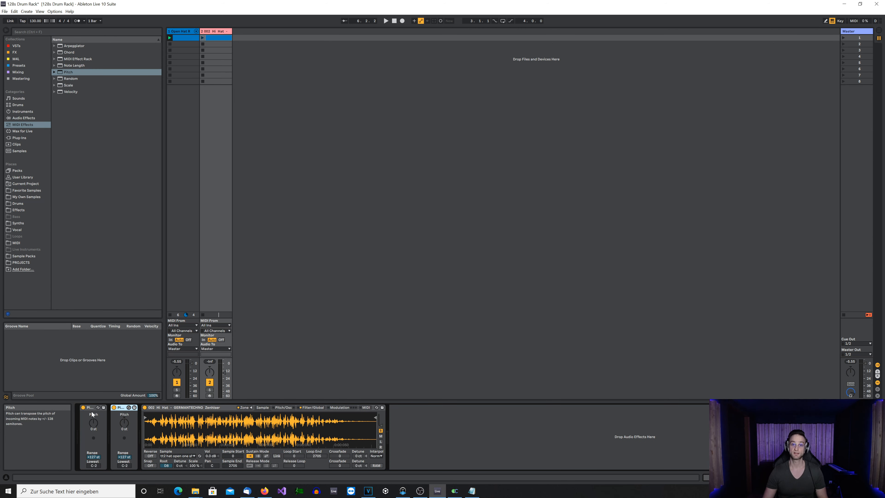
drag(93, 421, 93, 467)
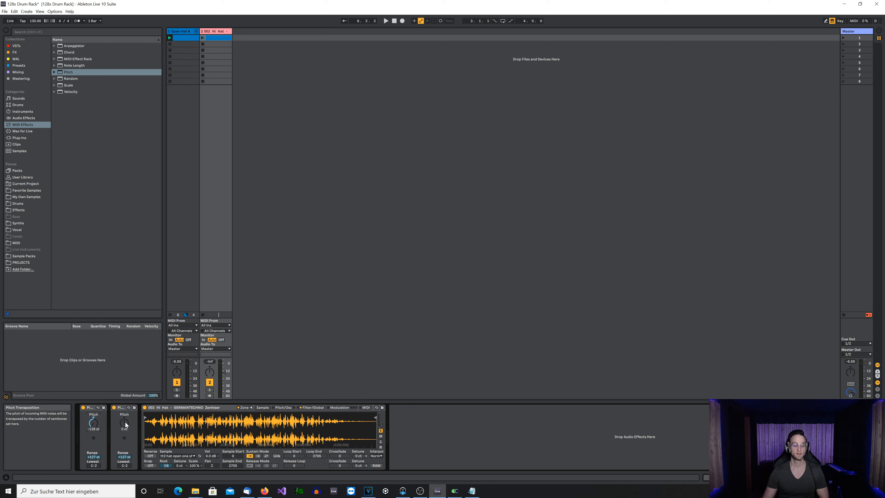
Step: Group both Pitch effects and the Sampler into an Instrument Rack
click(91, 408)
shift+click(172, 408)
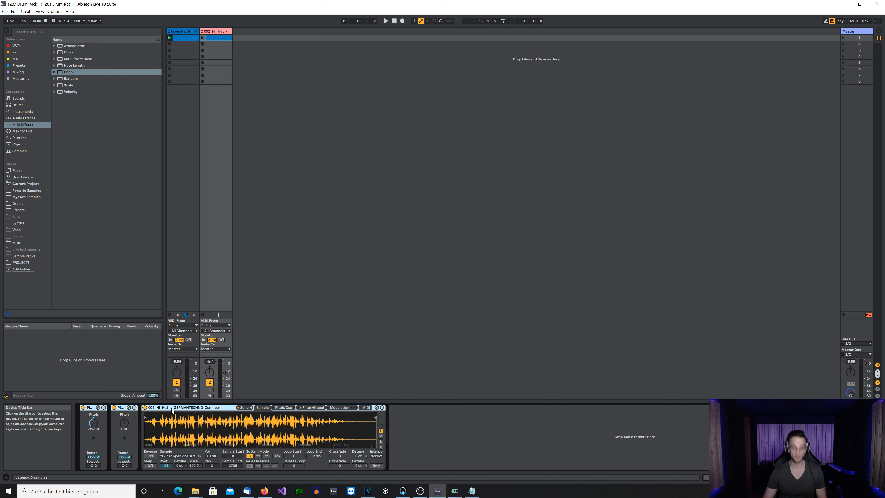
key(ctrl+g)
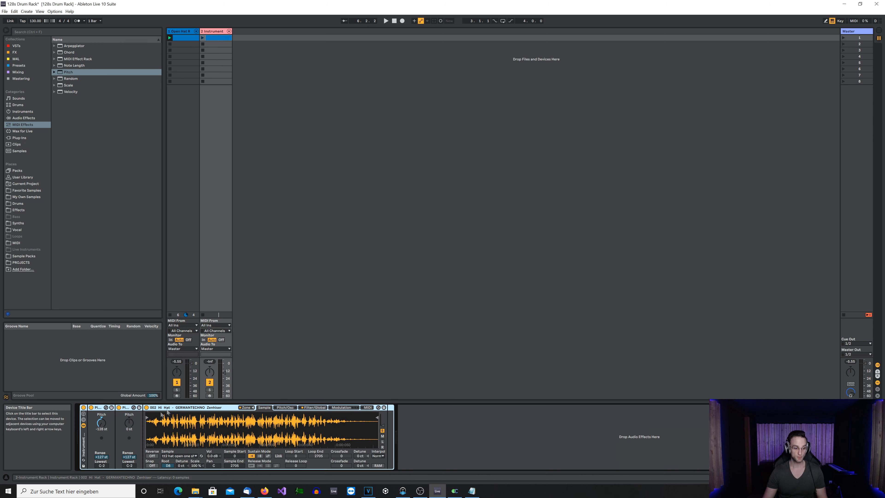
Step: Map the second Pitch effect's pitch to Macro 1 and name that macro "Sample Selector"
right_click(133, 425)
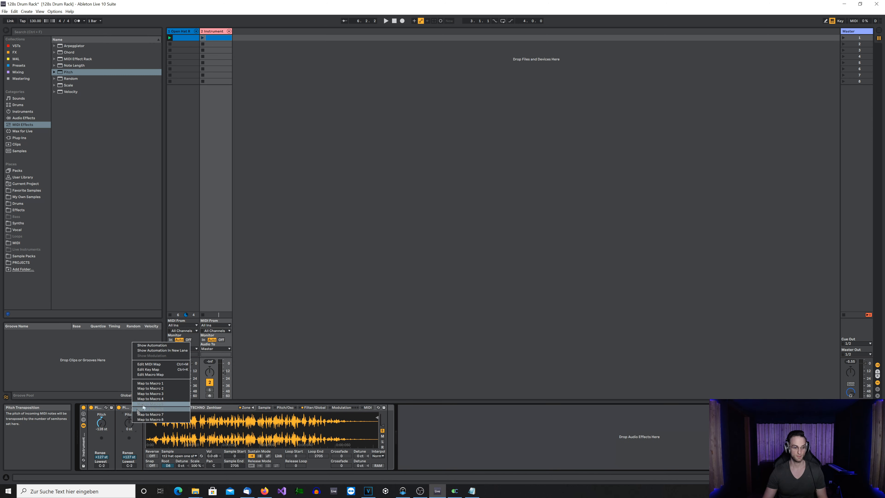
click(151, 383)
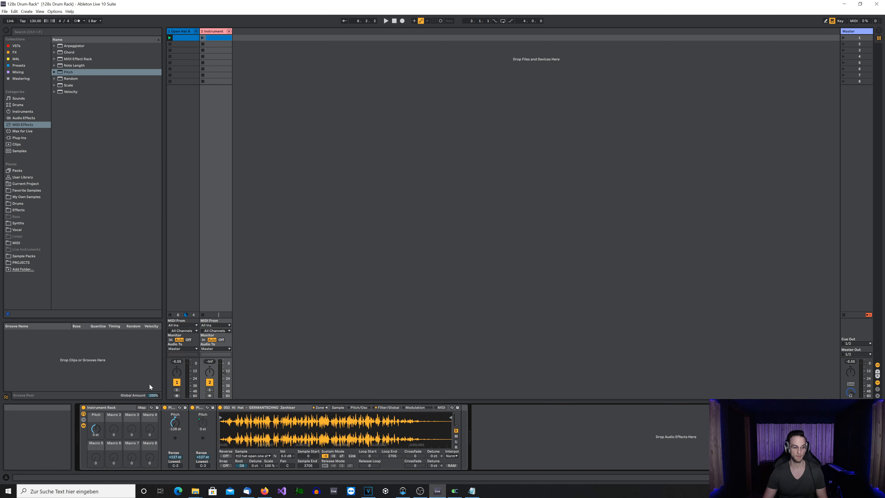
double_click(95, 416)
text(Sample Selector)
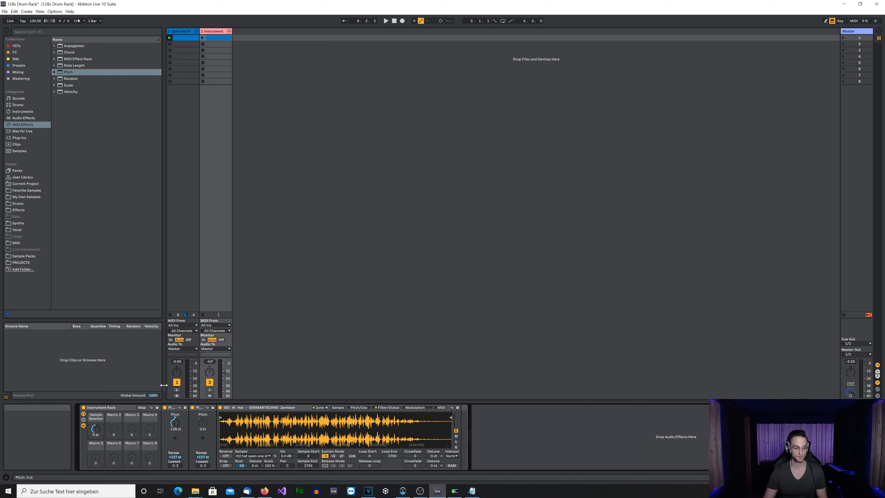
Step: Mute the first track and briefly play the hi-hat clip on the Instrument Rack track
click(177, 382)
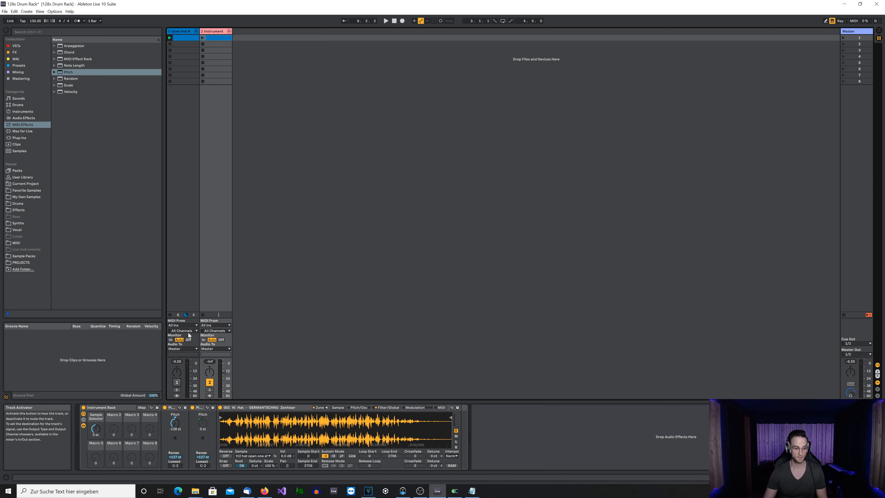
click(204, 38)
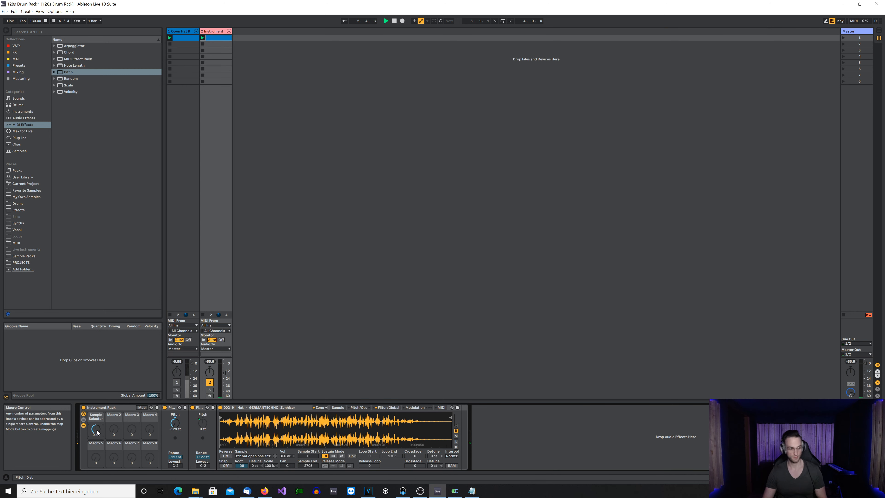
key(space)
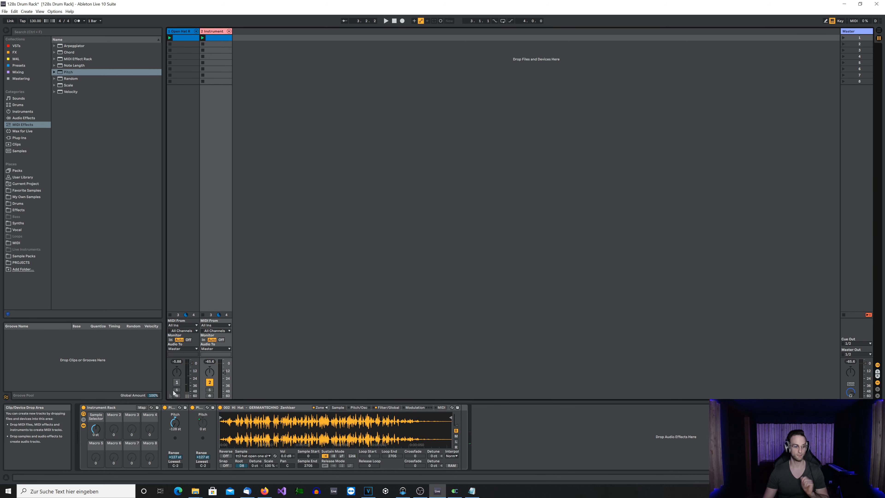
Step: Set the Sample Selector mapping's minimum to 0 st and leave macro mapping mode
click(143, 408)
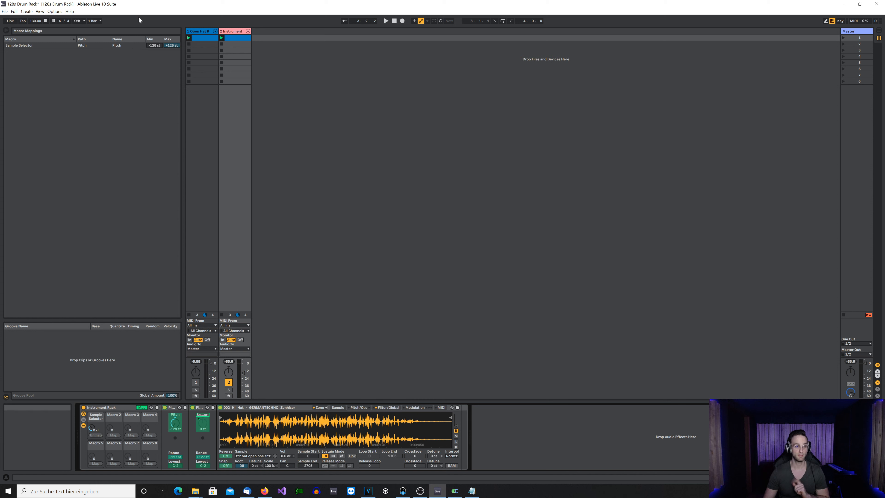
click(152, 46)
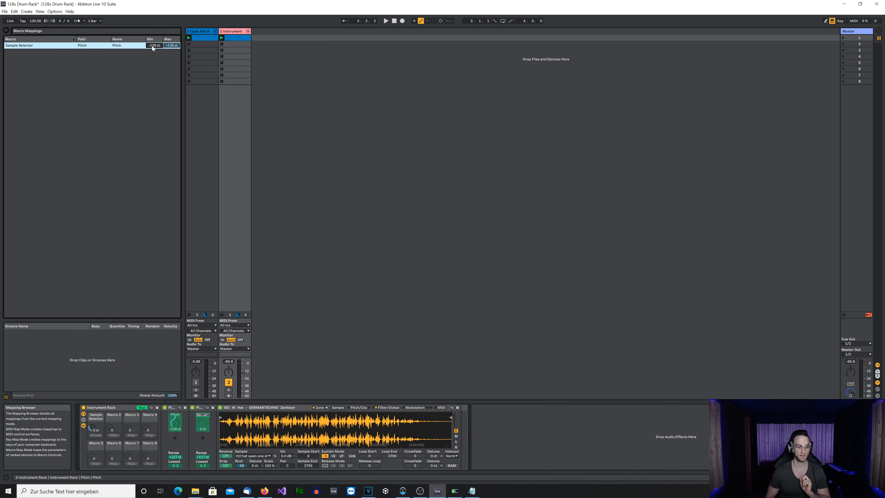
text(0)
key(Return)
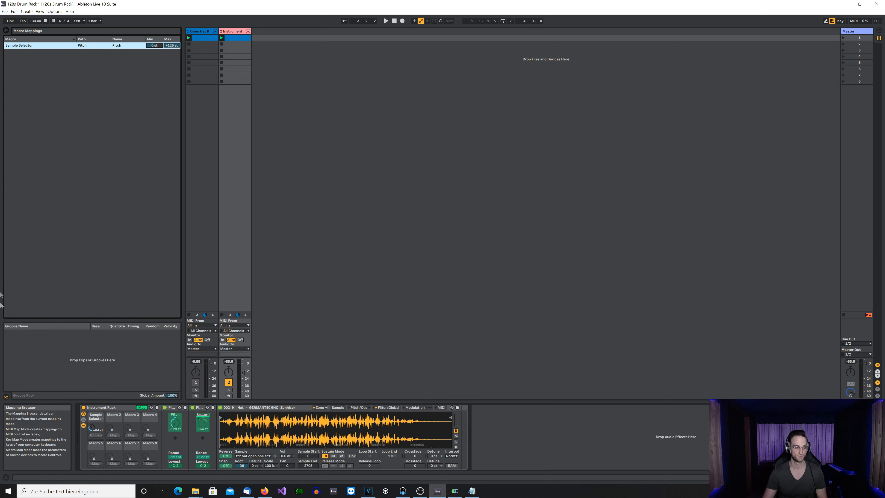
click(142, 408)
Step: Reset the Sample Selector to 0 st and audition the samples up to +2 st during playback
double_click(95, 432)
key(space)
key(Up)
key(Up)
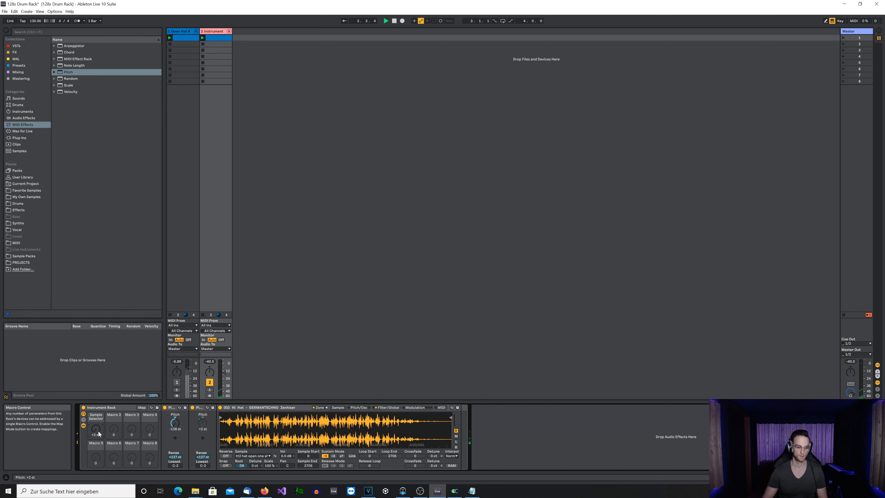
Step: Turn off the Sampler's filter and set its volume to -6 dB
click(387, 408)
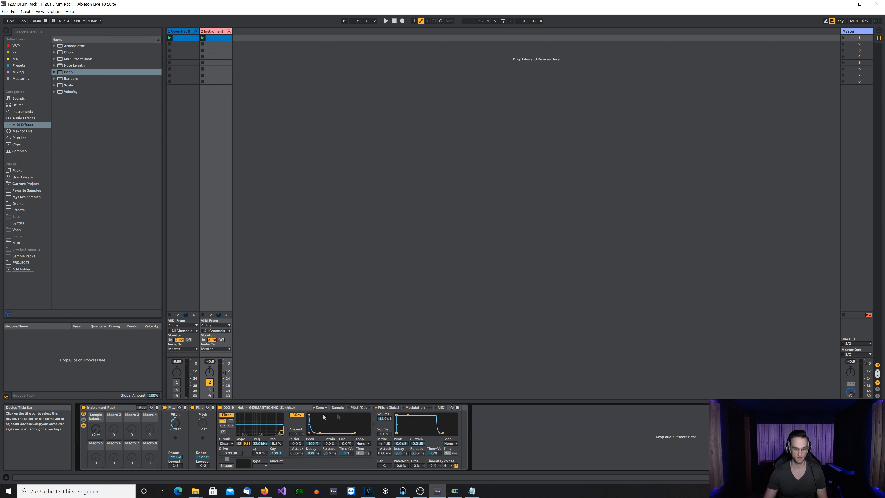
click(228, 415)
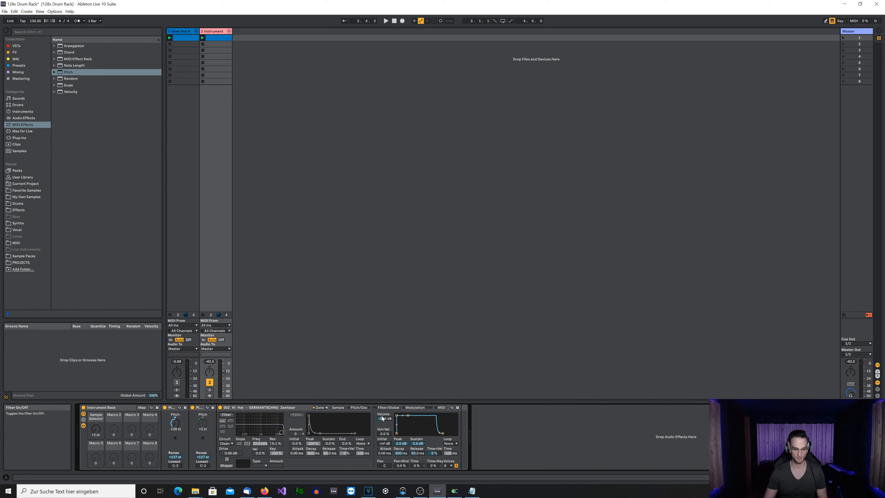
text(-6)
key(Return)
Step: Play the clip and raise the Sample Selector one semitone at a time from 0 to +9 st to audition the samples
key(space)
drag(98, 433, 99, 435)
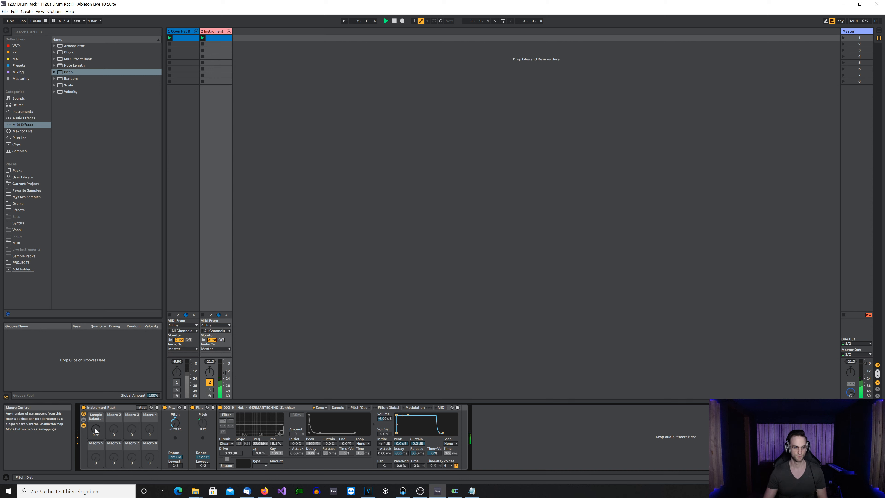
key(Up)
key(Up)
key(Up)
key(Up)
key(Up)
key(Up)
key(Up)
key(Up)
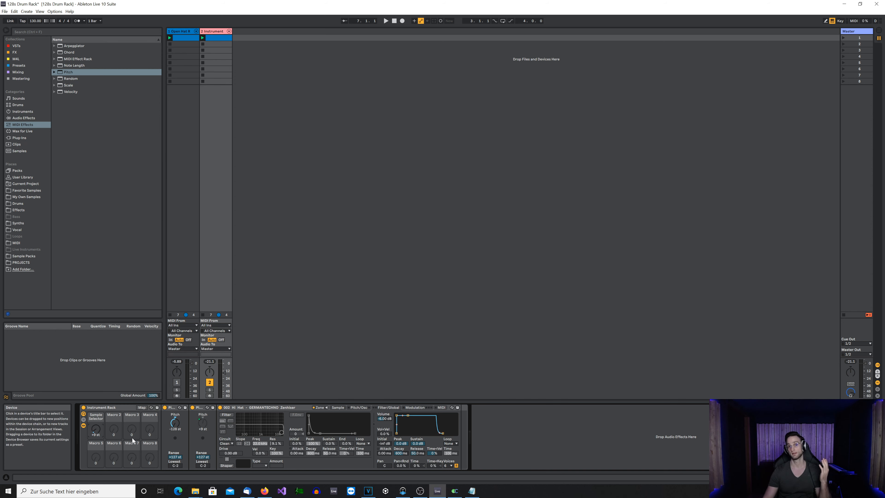
Step: Map the volume envelope's decay to Macro 2 and its attack to Macro 3
right_click(399, 452)
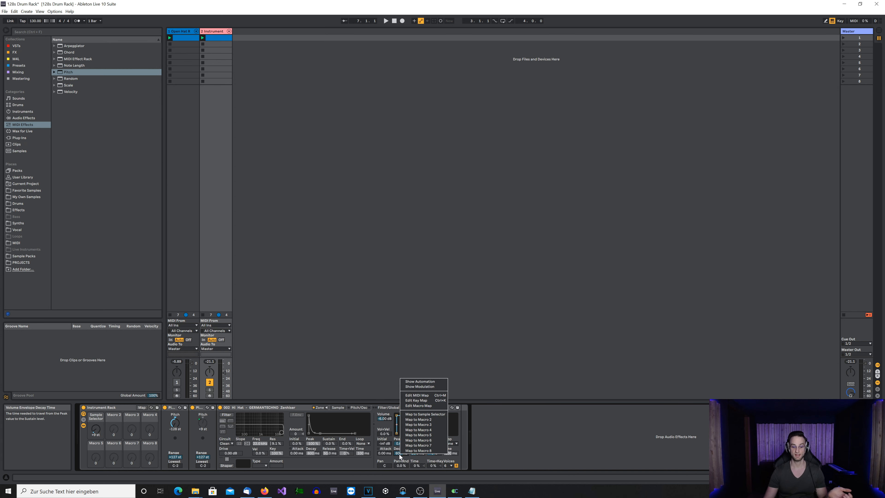
click(414, 423)
right_click(387, 453)
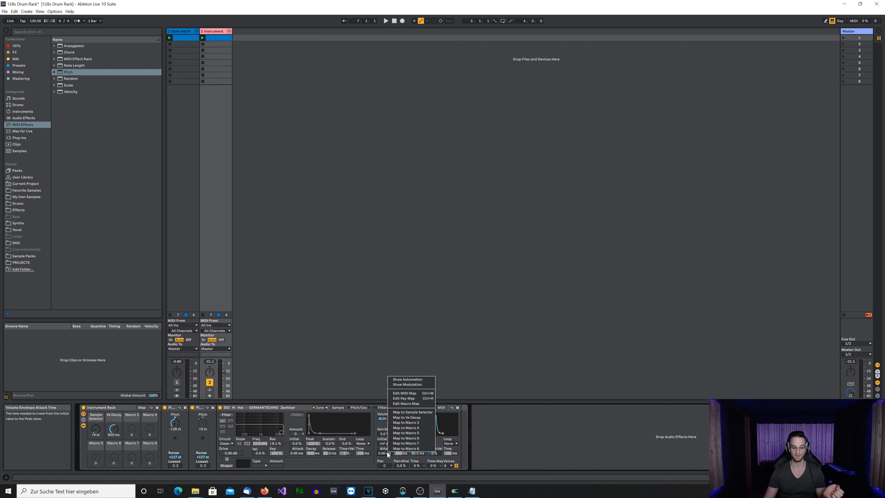
click(400, 424)
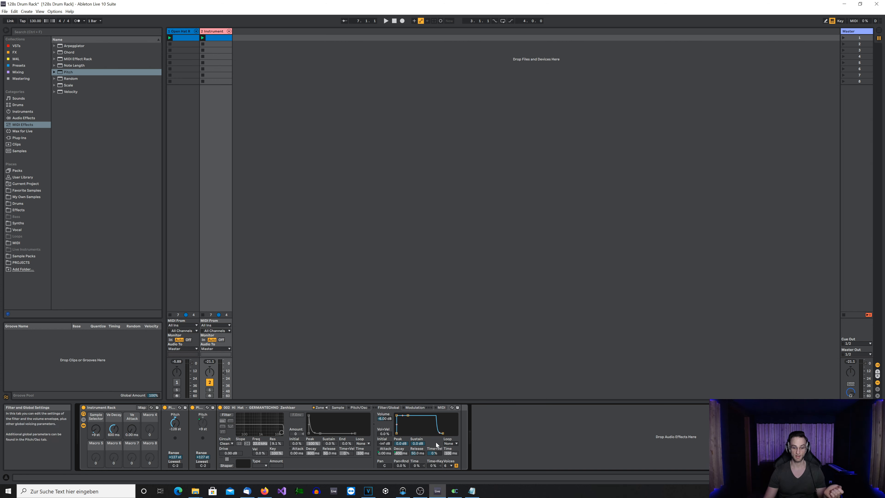
Step: Lower the volume envelope's sustain to -inf dB and adjust the Ve Decay macro to about 1.6 s during playback
drag(420, 445, 420, 467)
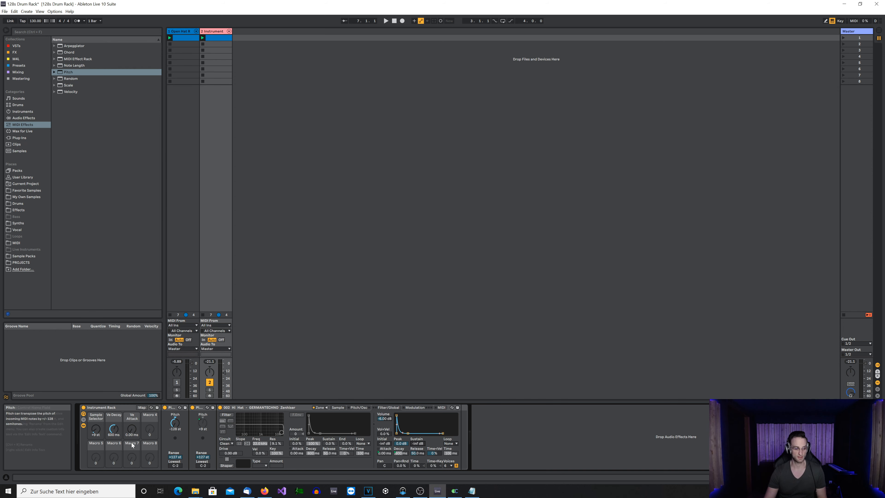
click(119, 408)
key(space)
drag(114, 430, 131, 437)
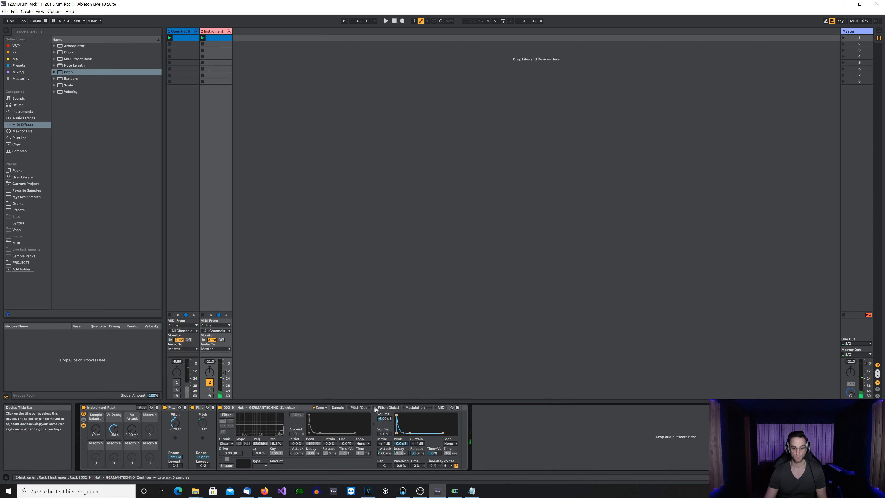
Step: Map the Sampler's global transpose to Macro 4, and return to its filter and global settings
click(362, 408)
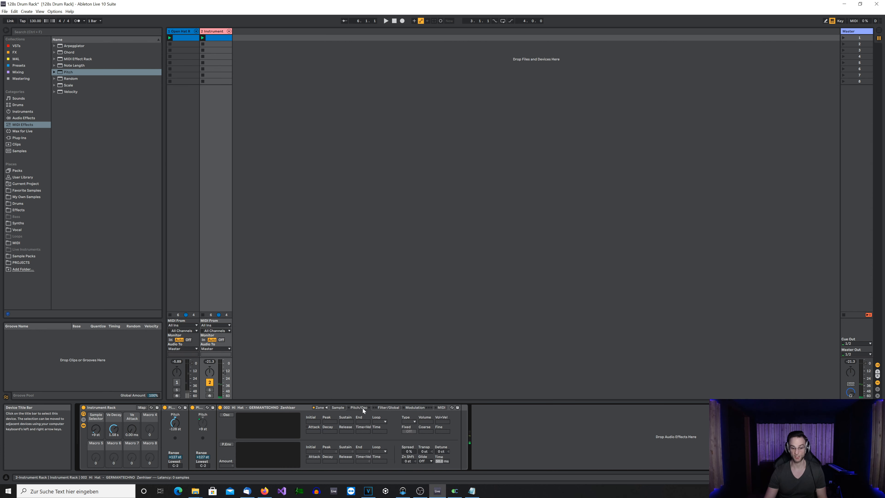
right_click(424, 451)
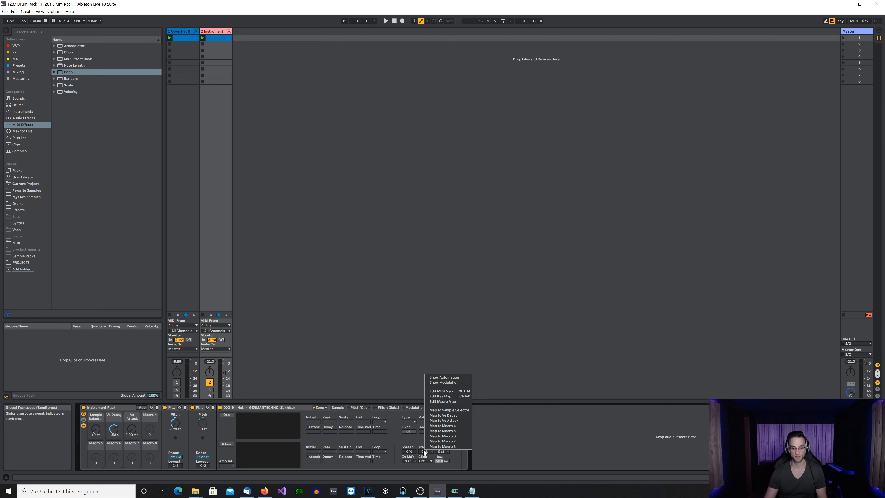
click(434, 426)
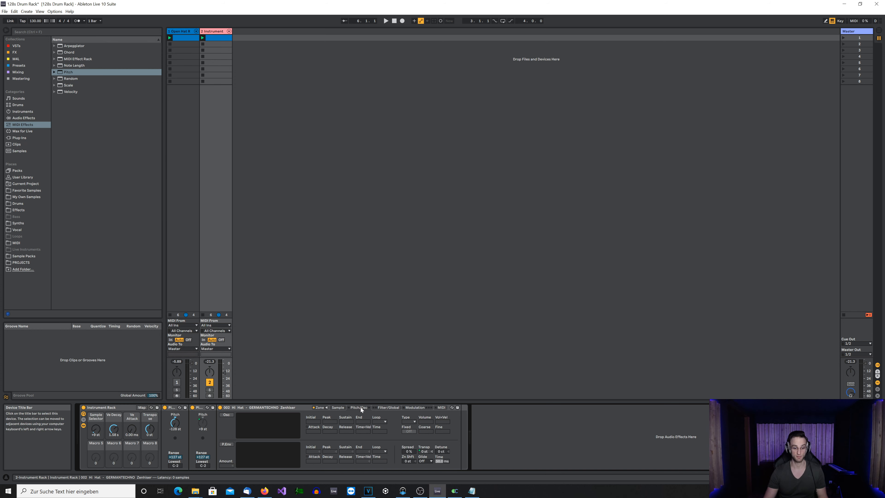
click(387, 409)
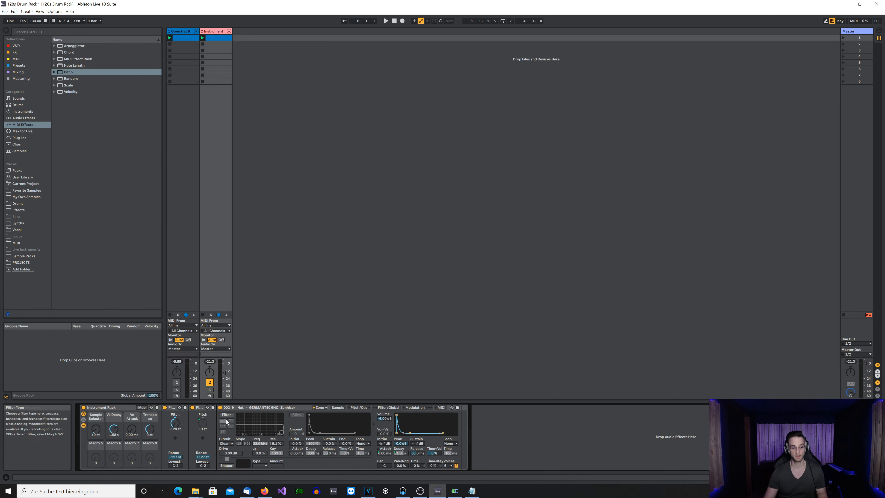